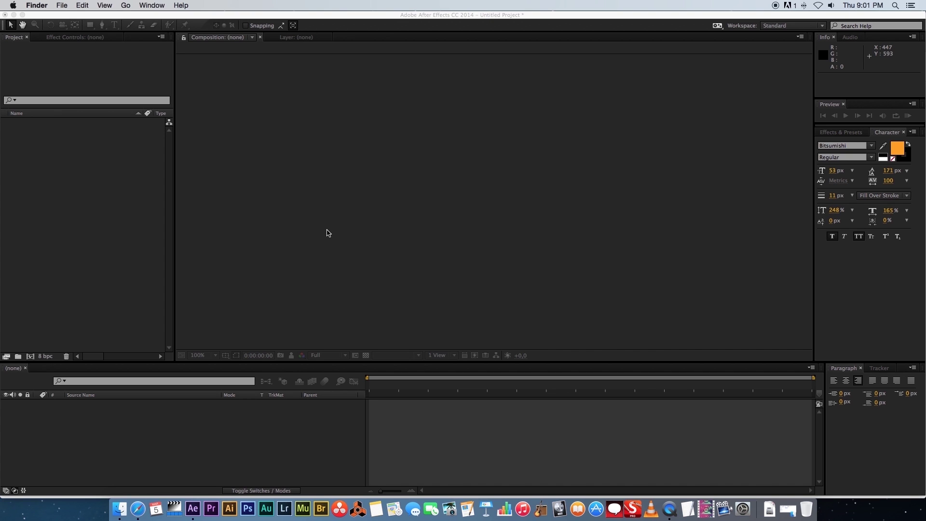
- Bring FinalProject_Footage.mov from Finder's Project Files > 4.1 folder into the Project panel
{"action": "left_click", "coordinate": [118, 499]}
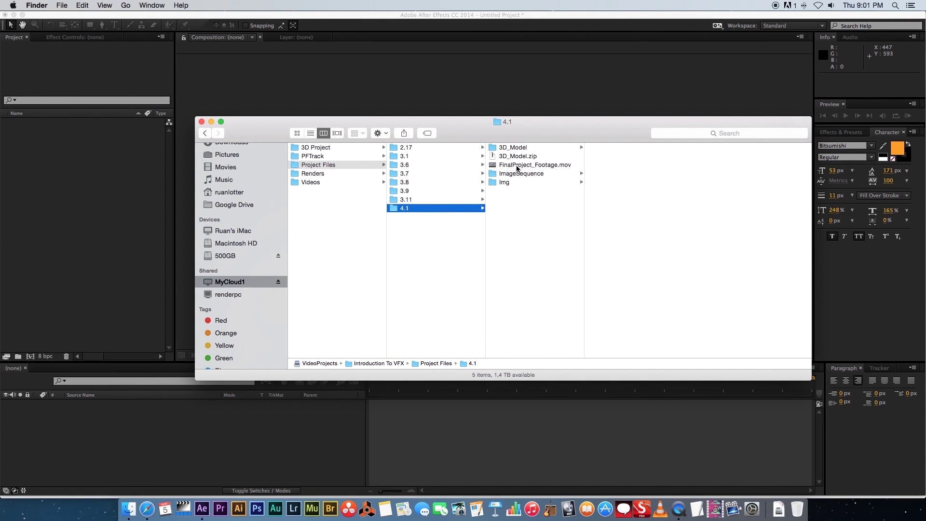
{"action": "left_click", "coordinate": [517, 168]}
{"action": "left_click_drag", "start_coordinate": [584, 198], "coordinate": [623, 198]}
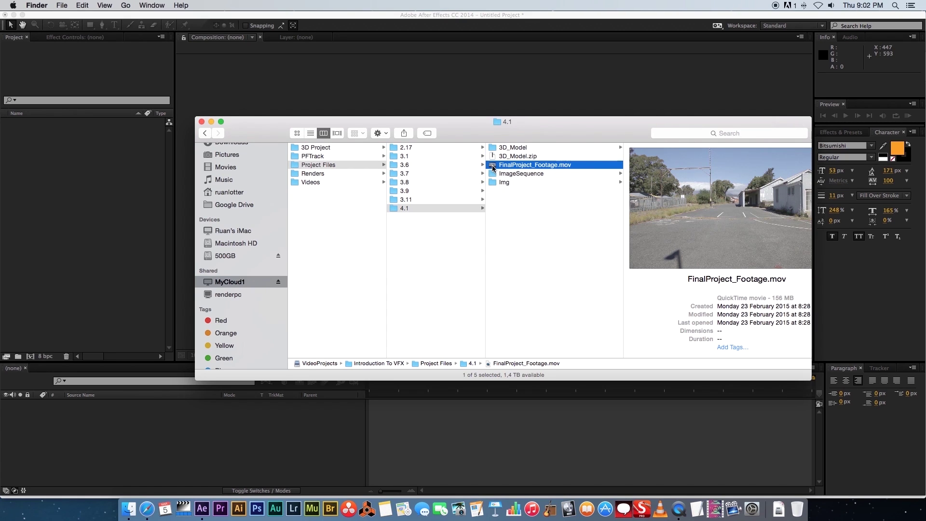
{"action": "left_click_drag", "start_coordinate": [496, 166], "coordinate": [69, 167]}
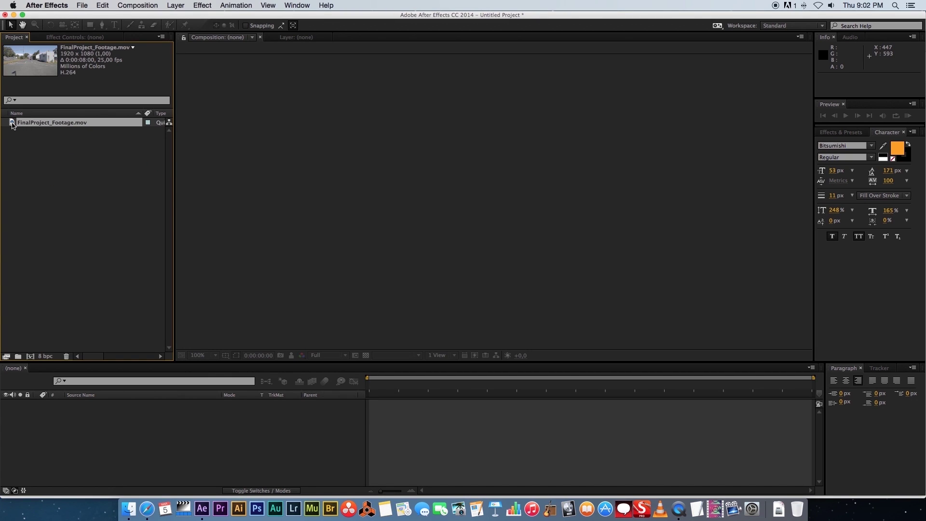
- Build a FinalProject_Footage composition from the road clip and scrub a few frames in
{"action": "left_click_drag", "start_coordinate": [13, 123], "coordinate": [18, 157]}
{"action": "left_click_drag", "start_coordinate": [34, 328], "coordinate": [30, 356]}
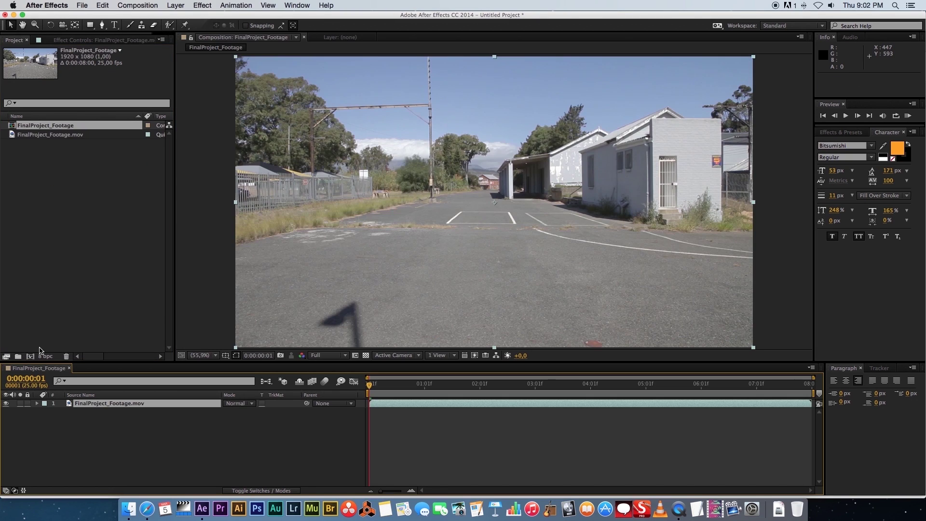
{"action": "mouse_move", "coordinate": [374, 388]}
{"action": "left_mouse_down"}
{"action": "mouse_move", "coordinate": [636, 389]}
{"action": "mouse_move", "coordinate": [387, 389]}
{"action": "left_mouse_up"}
{"action": "left_click", "coordinate": [125, 209]}
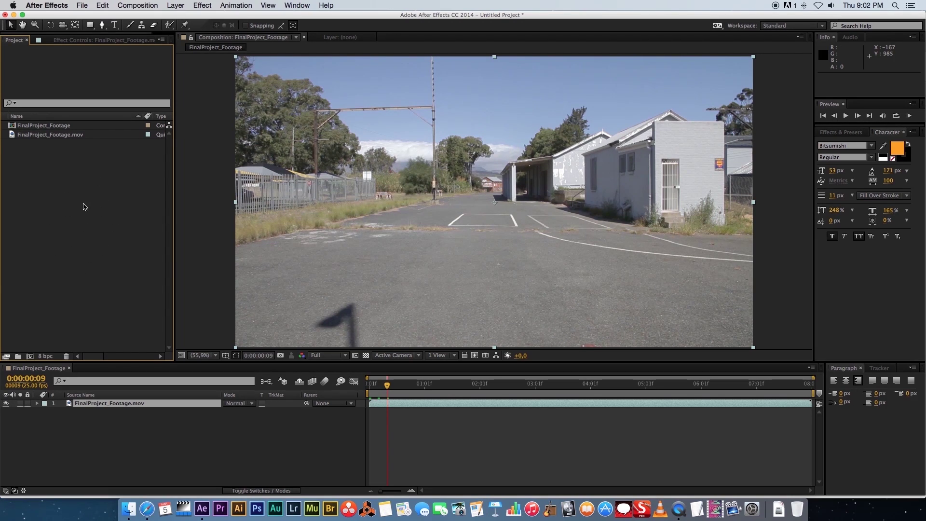
- Import Render010001.png from Renders > 01 as a PNG sequence
{"action": "double_click", "coordinate": [93, 233]}
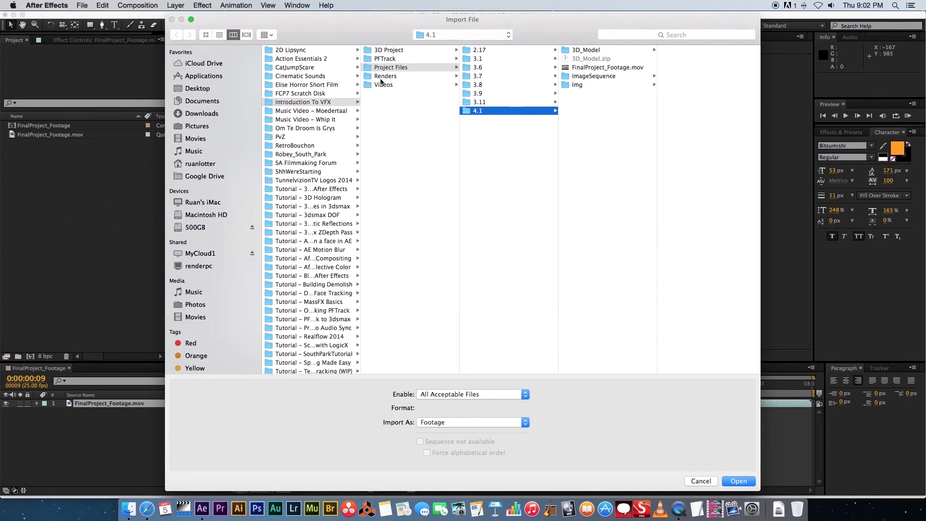
{"action": "left_click", "coordinate": [386, 76]}
{"action": "left_click", "coordinate": [478, 50]}
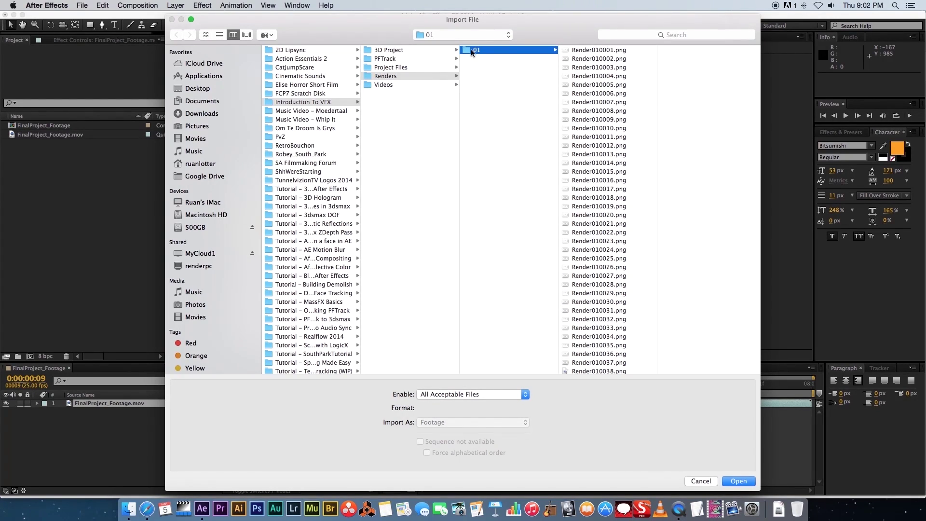
{"action": "left_click_drag", "start_coordinate": [654, 61], "coordinate": [651, 344]}
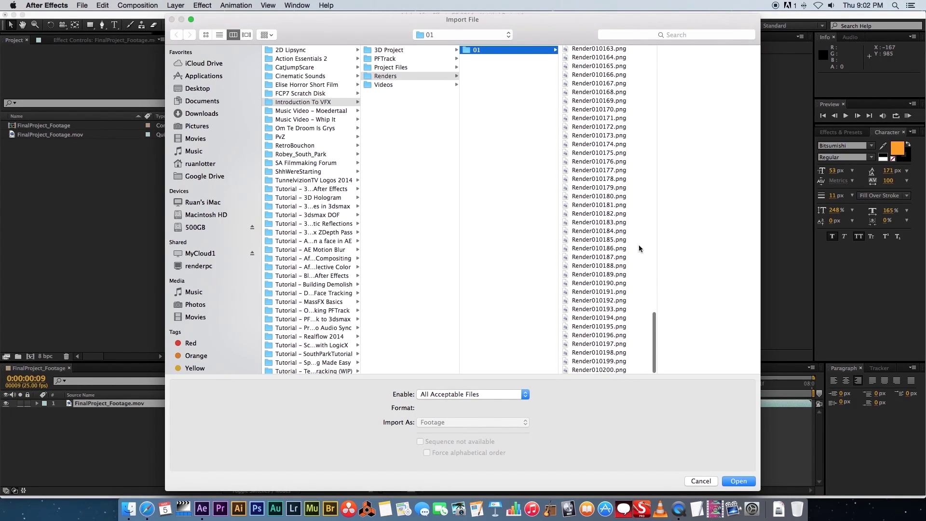
{"action": "scroll", "coordinate": [638, 246], "scroll_direction": "up", "scroll_amount": 15}
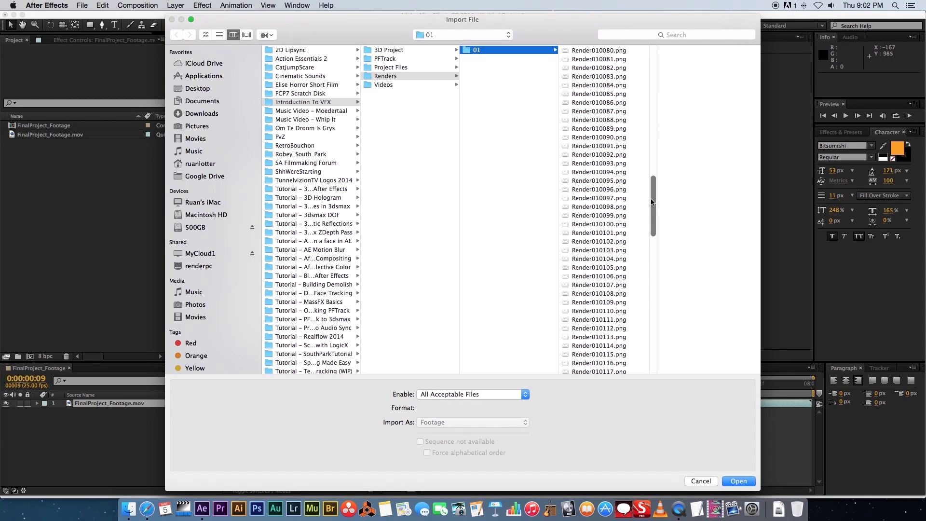
{"action": "left_click_drag", "start_coordinate": [651, 201], "coordinate": [647, 63]}
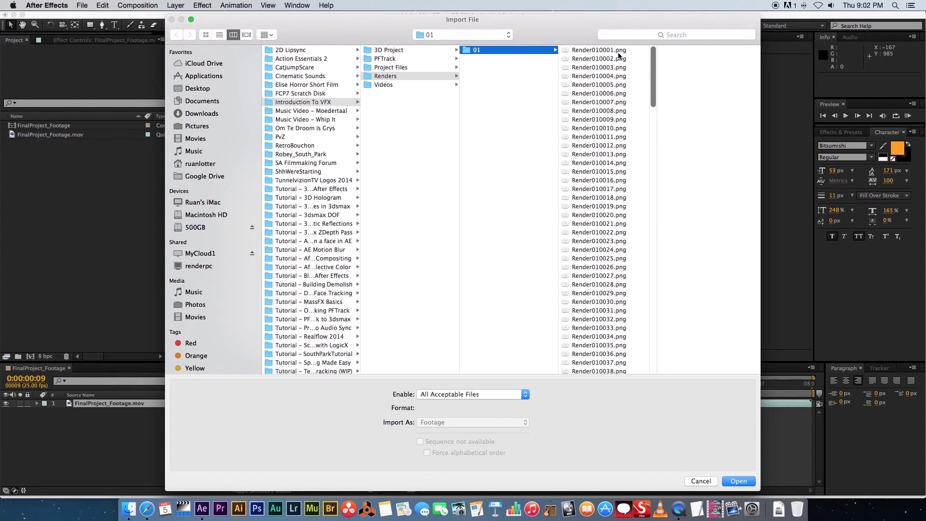
{"action": "left_click", "coordinate": [594, 50]}
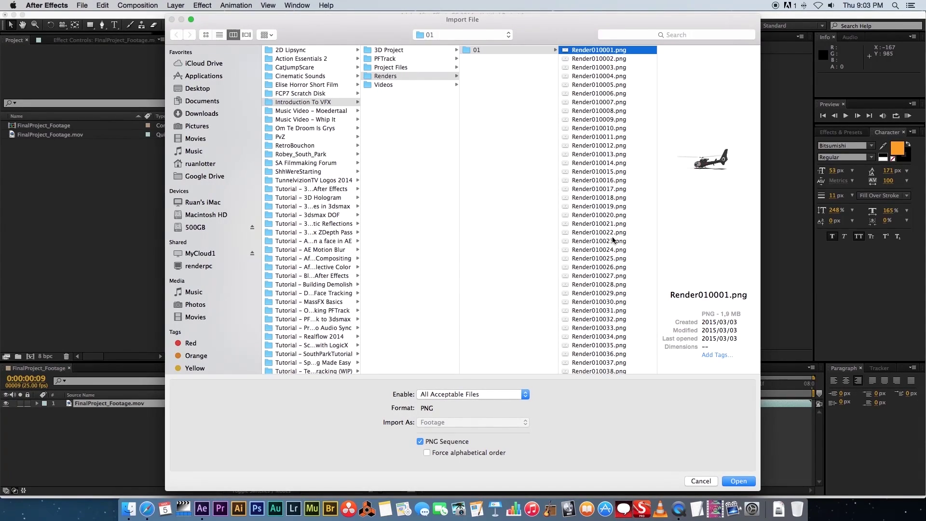
{"action": "left_click", "coordinate": [735, 480]}
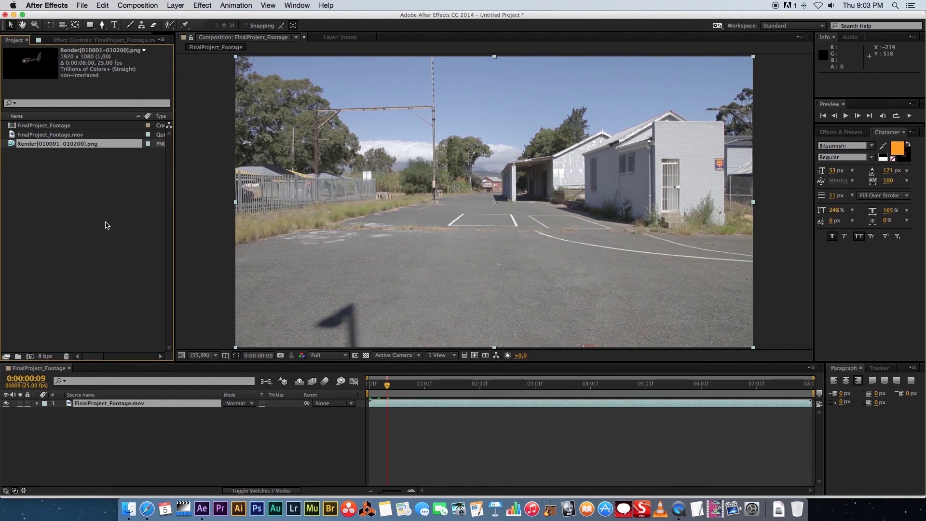
{"action": "left_click", "coordinate": [61, 170]}
{"action": "left_click", "coordinate": [52, 137]}
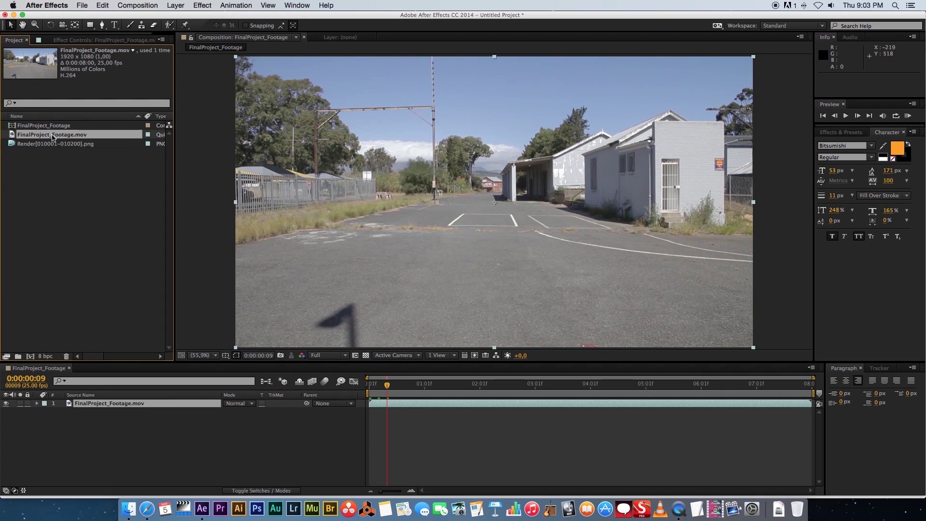
{"action": "left_click", "coordinate": [55, 165]}
{"action": "left_click", "coordinate": [59, 138]}
{"action": "left_click", "coordinate": [81, 144]}
{"action": "left_click", "coordinate": [86, 167]}
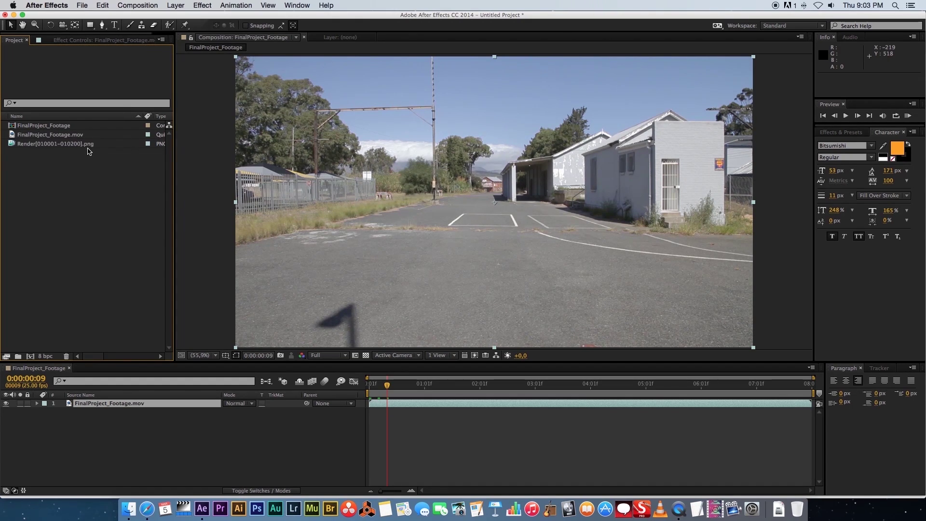
{"action": "left_click", "coordinate": [87, 145]}
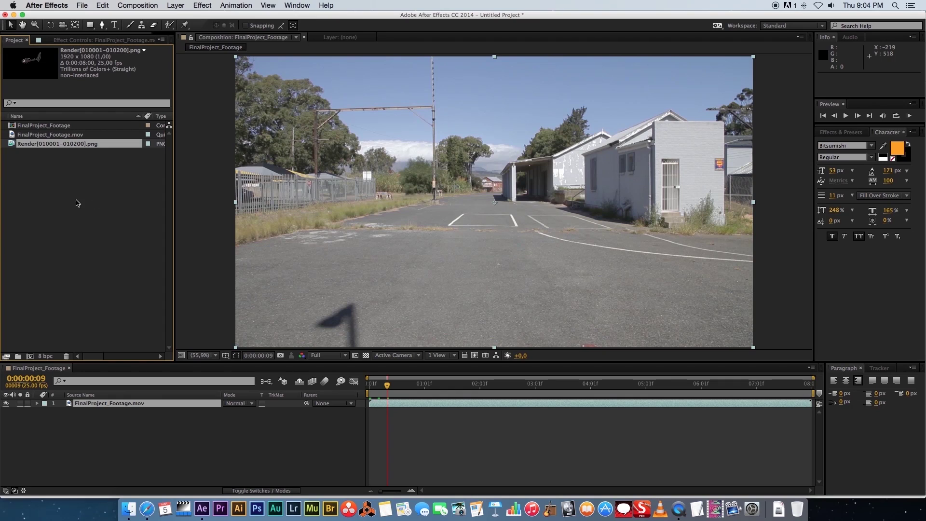
- In Interpret Footage > Main, set the render sequence's assumed frame rate to 25 fps
{"action": "right_click", "coordinate": [77, 149]}
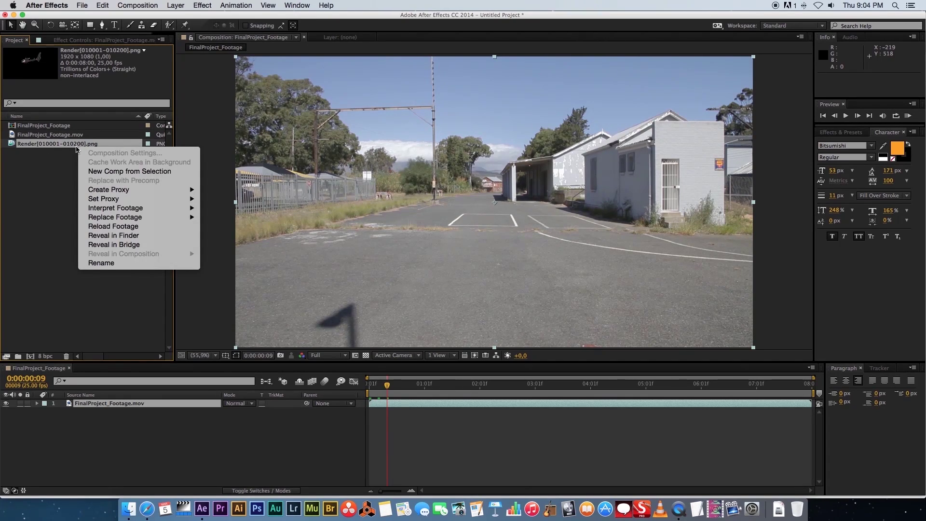
{"action": "mouse_move", "coordinate": [107, 209]}
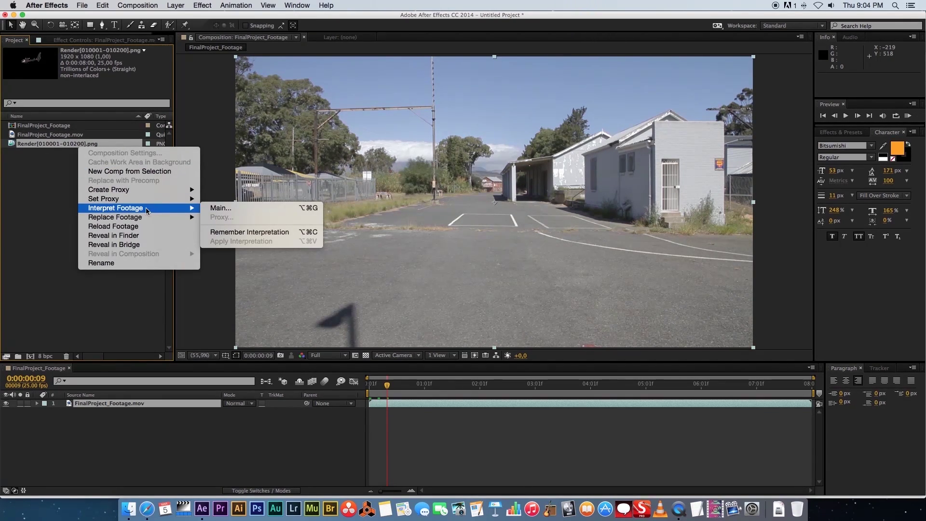
{"action": "left_click", "coordinate": [231, 211]}
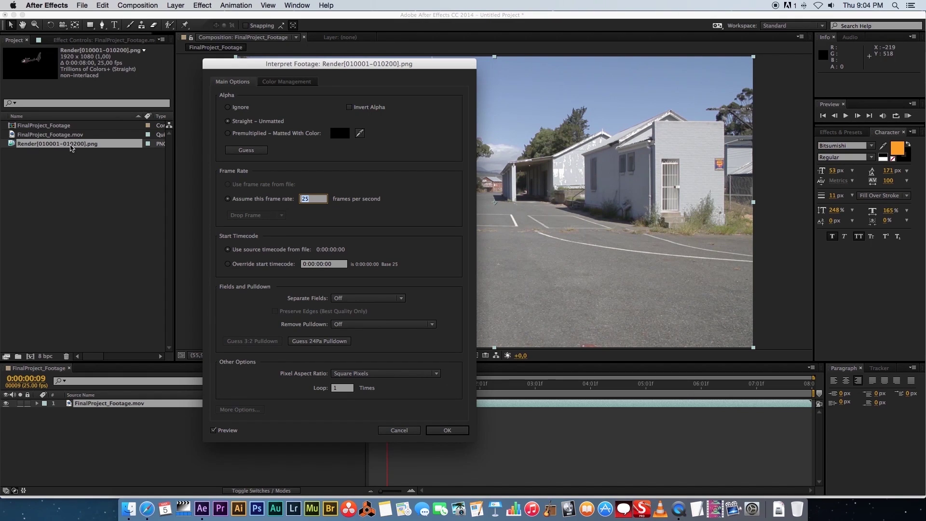
{"action": "left_click", "coordinate": [312, 199]}
{"action": "left_click_drag", "start_coordinate": [312, 198], "coordinate": [302, 196]}
{"action": "left_click", "coordinate": [313, 198]}
- Confirm 25 fps, place the render sequence above the road footage, and return to frame 1
{"action": "left_click", "coordinate": [446, 430]}
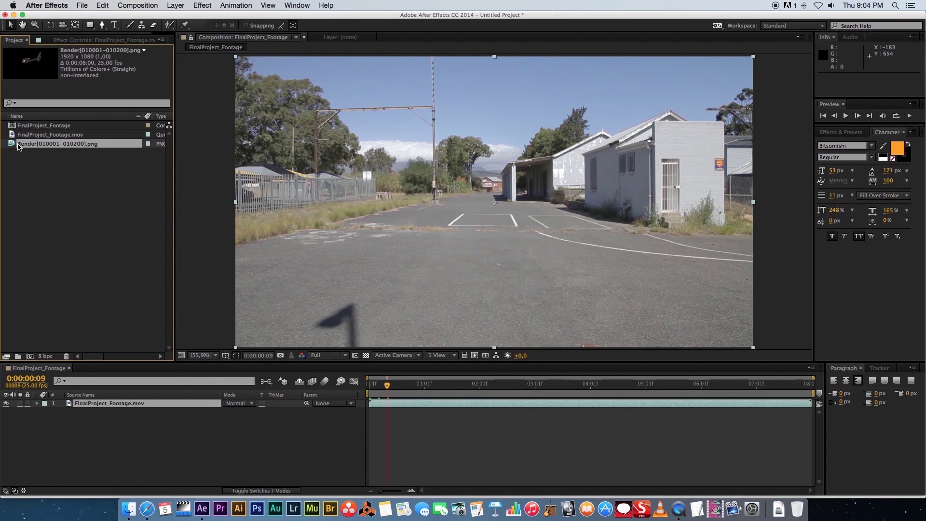
{"action": "left_click_drag", "start_coordinate": [12, 148], "coordinate": [88, 405]}
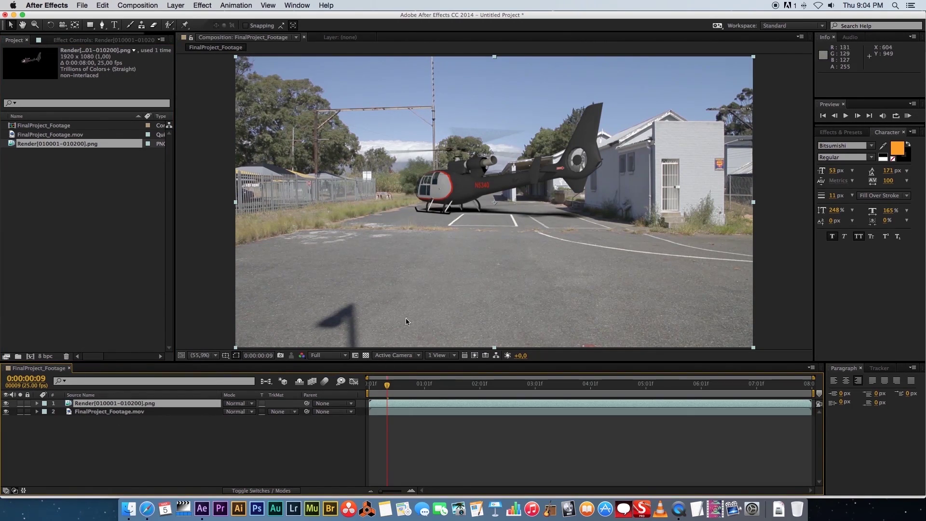
{"action": "left_click_drag", "start_coordinate": [387, 385], "coordinate": [370, 386]}
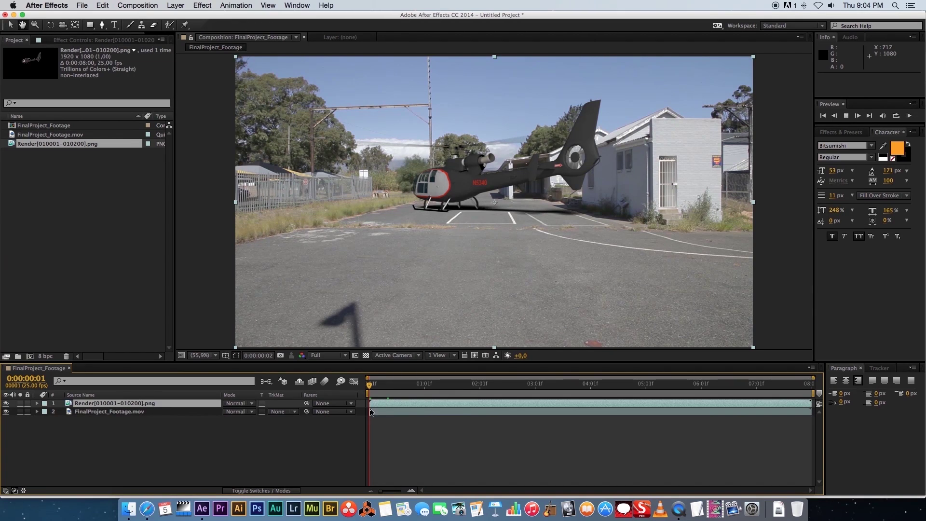
- Preview and scrub the helicopter composite twice, ending on frame 11
{"action": "key", "text": "space"}
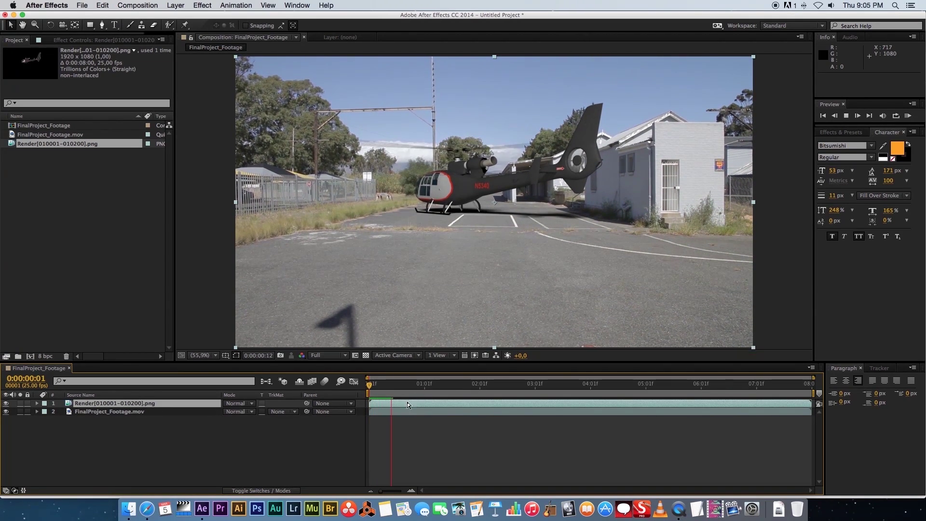
{"action": "left_click", "coordinate": [383, 386]}
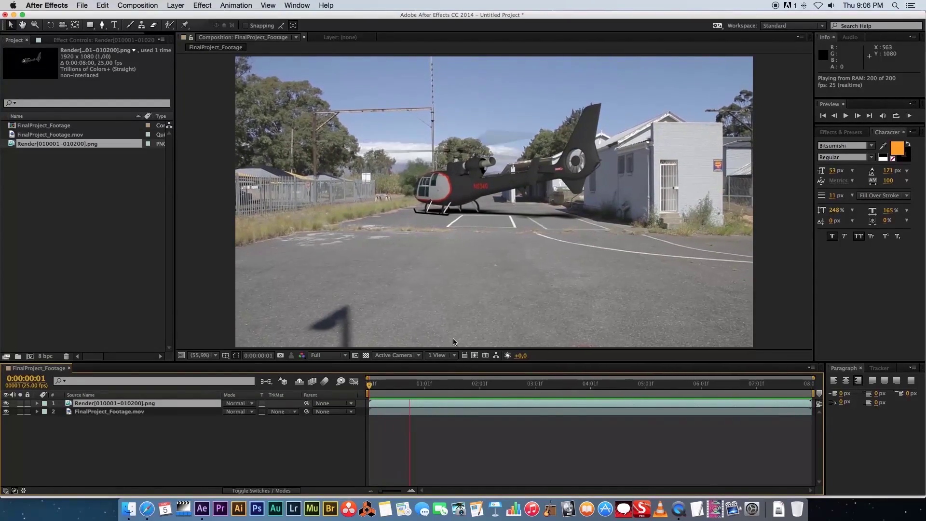
{"action": "left_click_drag", "start_coordinate": [438, 386], "coordinate": [754, 386]}
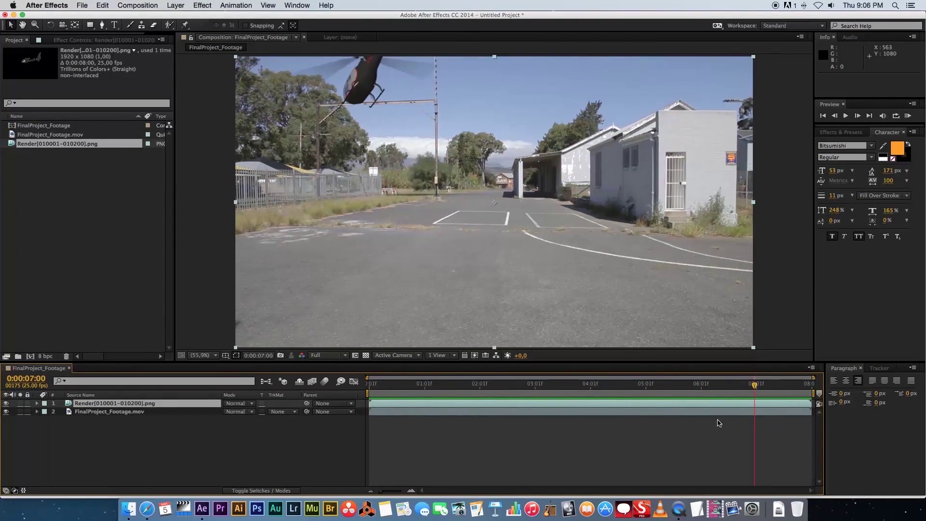
{"action": "key", "text": "KP_0"}
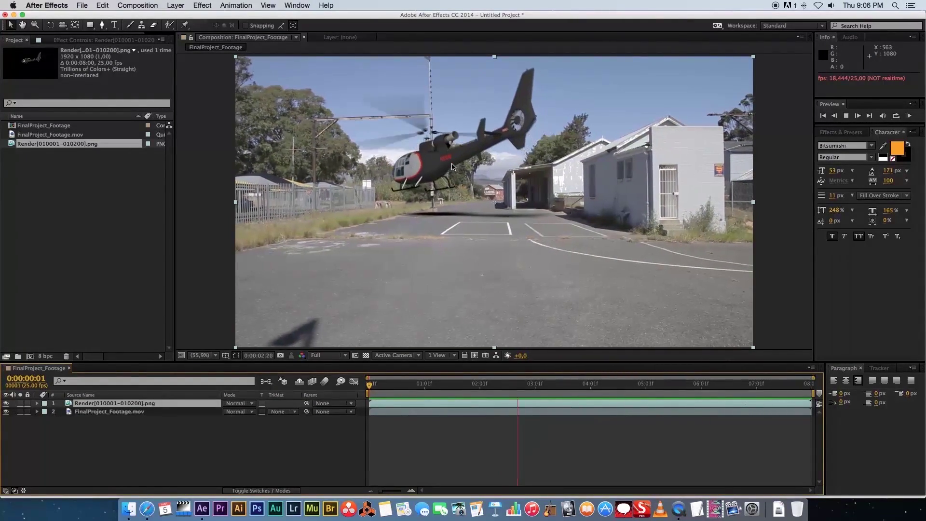
{"action": "left_click", "coordinate": [396, 384]}
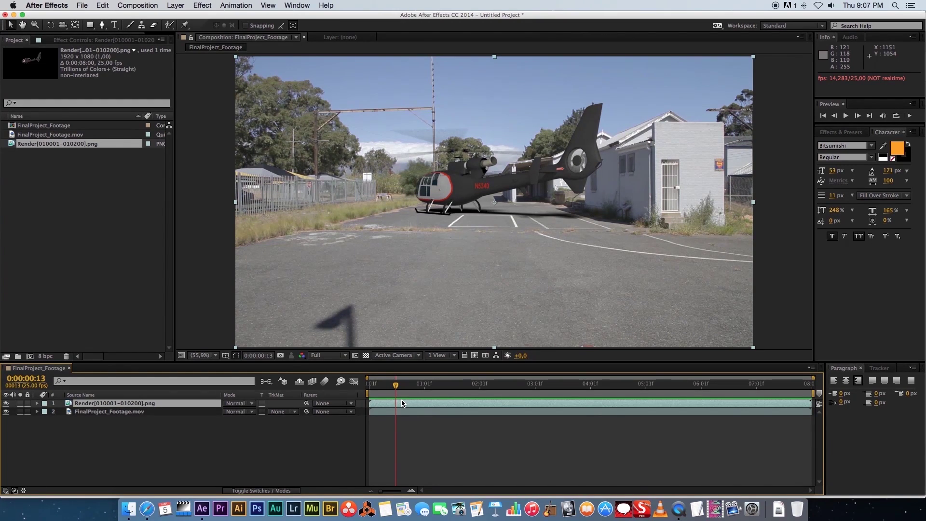
{"action": "left_click", "coordinate": [391, 389]}
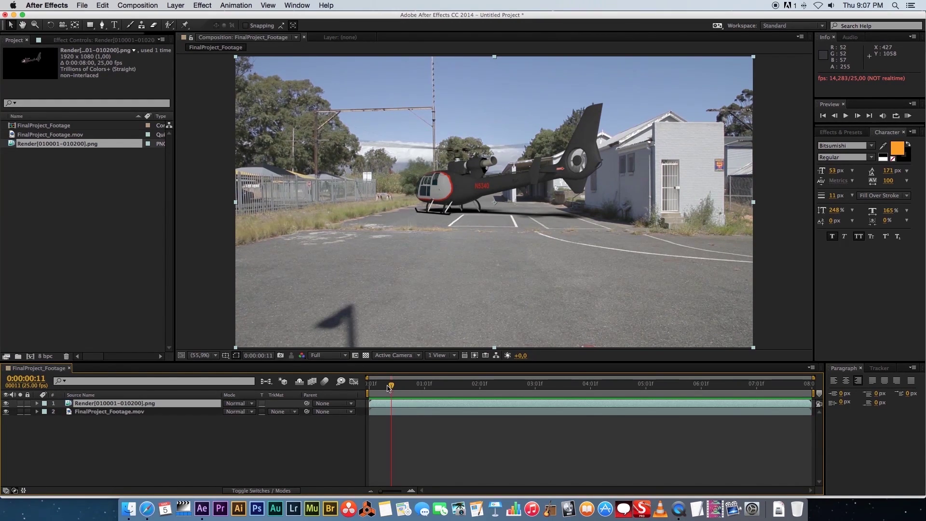
- Use Save As to create a Comp folder under Introduction To VFX and save FinalProject_1.aep there
{"action": "left_click", "coordinate": [83, 5]}
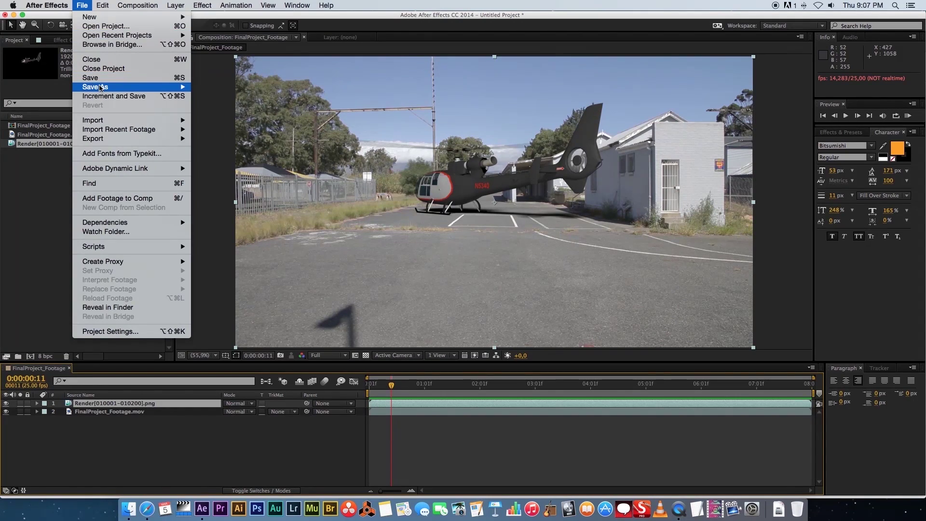
{"action": "left_click", "coordinate": [219, 89]}
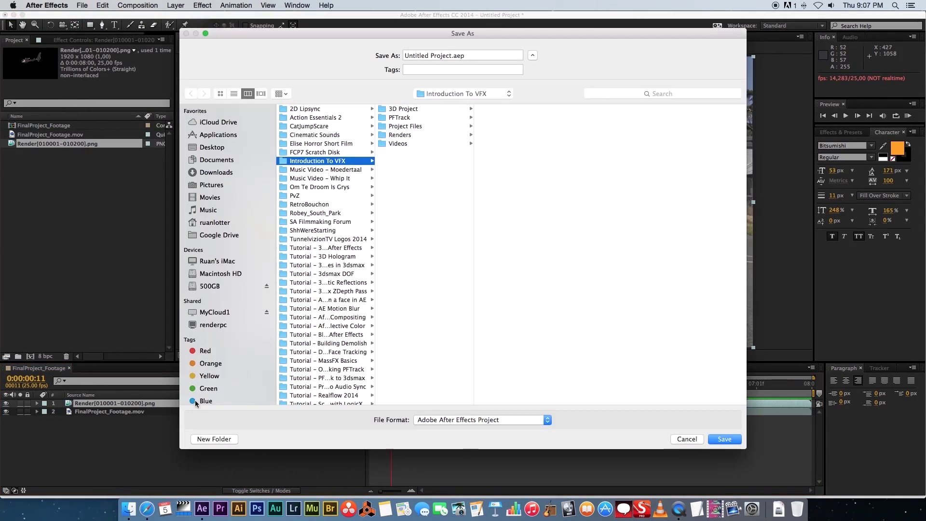
{"action": "left_click", "coordinate": [214, 439]}
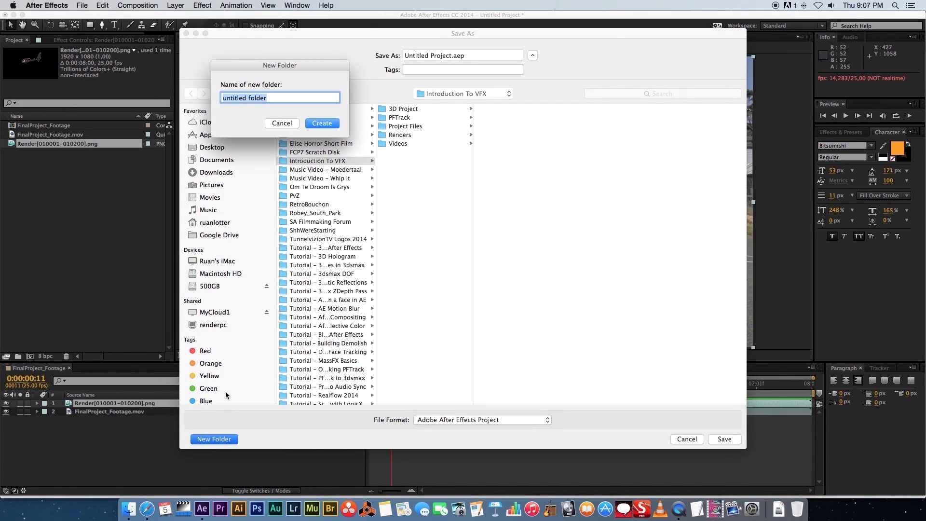
{"action": "type", "text": "Comp"}
{"action": "key", "text": "Return"}
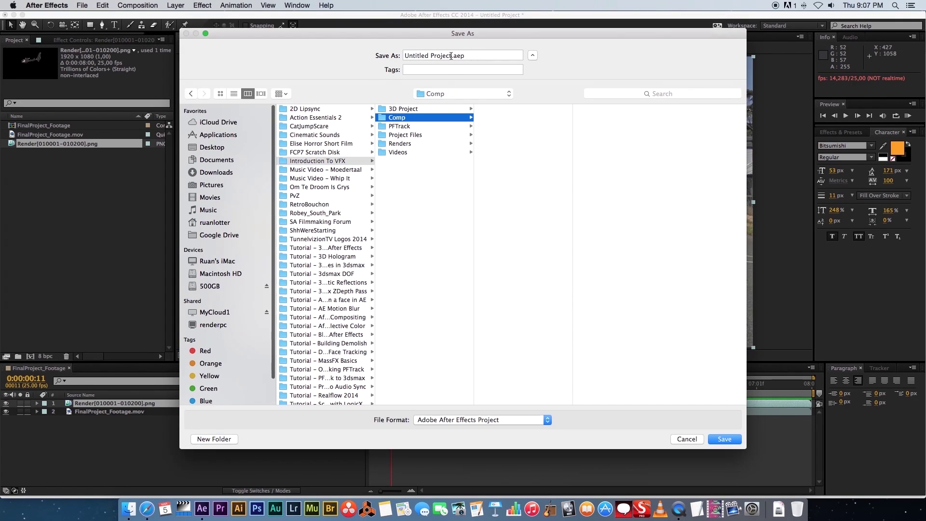
{"action": "left_click_drag", "start_coordinate": [451, 55], "coordinate": [434, 56]}
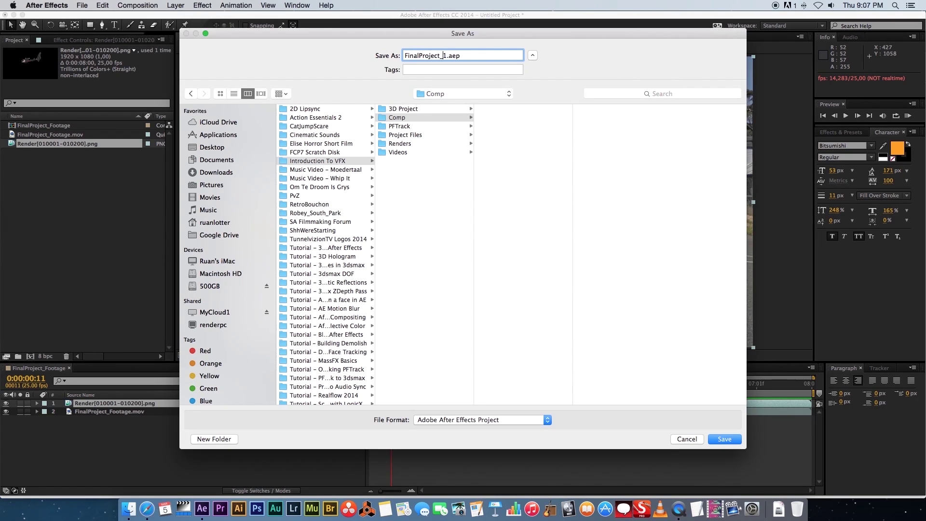
{"action": "left_click", "coordinate": [732, 443]}
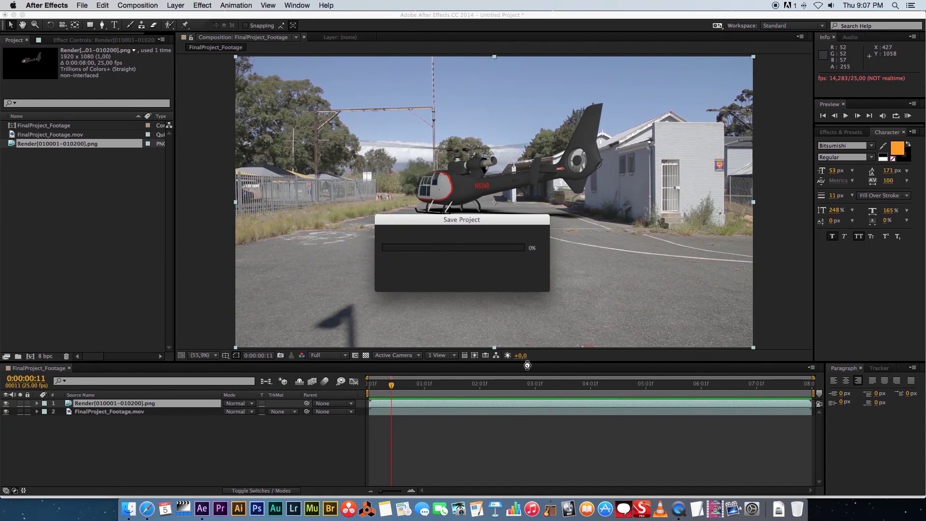